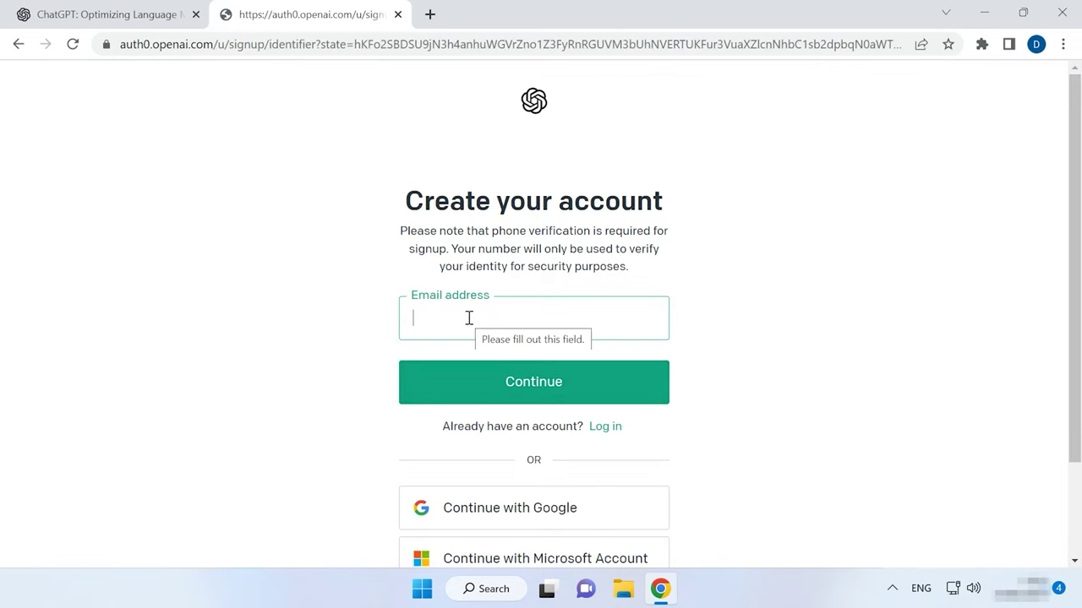
scroll(558, 477, "down", 1)
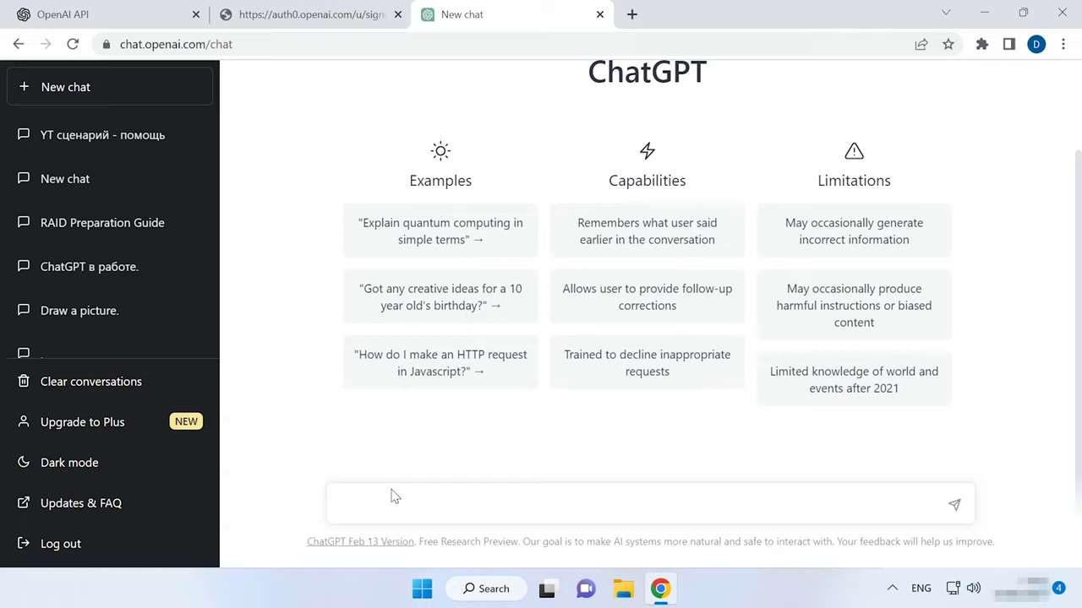
Ask ChatGPT in Russian "кто ты?" in the new chat.
left_click(394, 501)
key("alt+shift")
type("к")
key("Return")
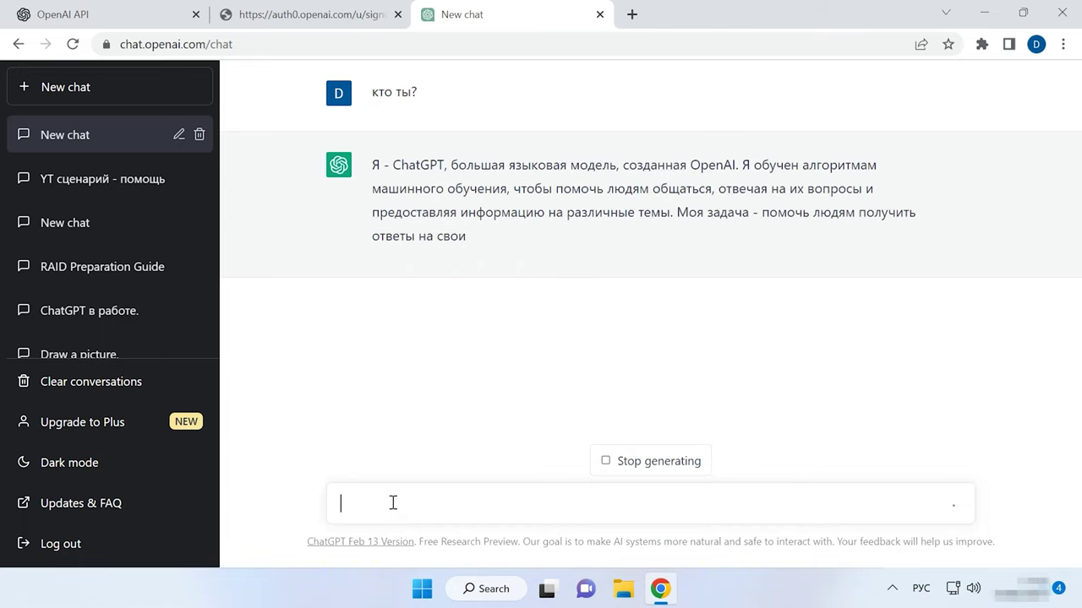
Ask the chatbot "какие задачи ты можешь выполнять?".
type("какие з")
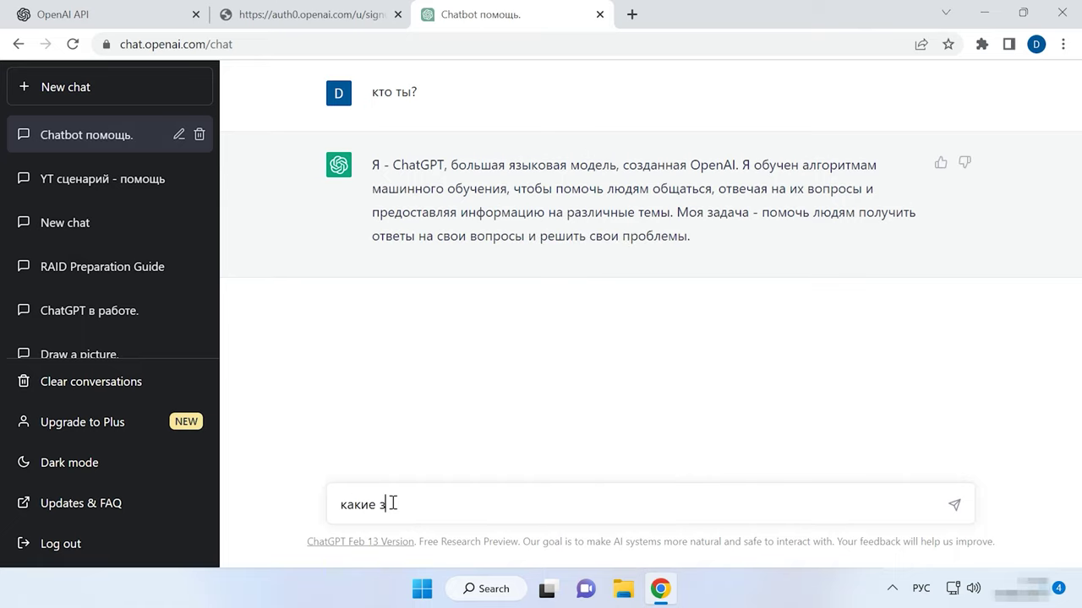
type("адачи ты можешь выполнять?")
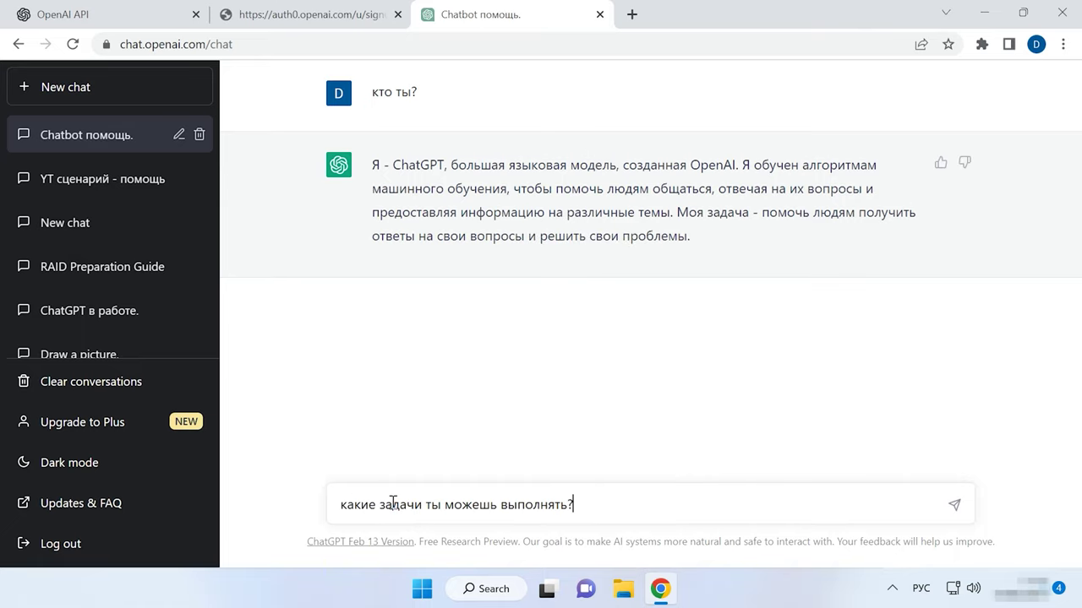
key("Return")
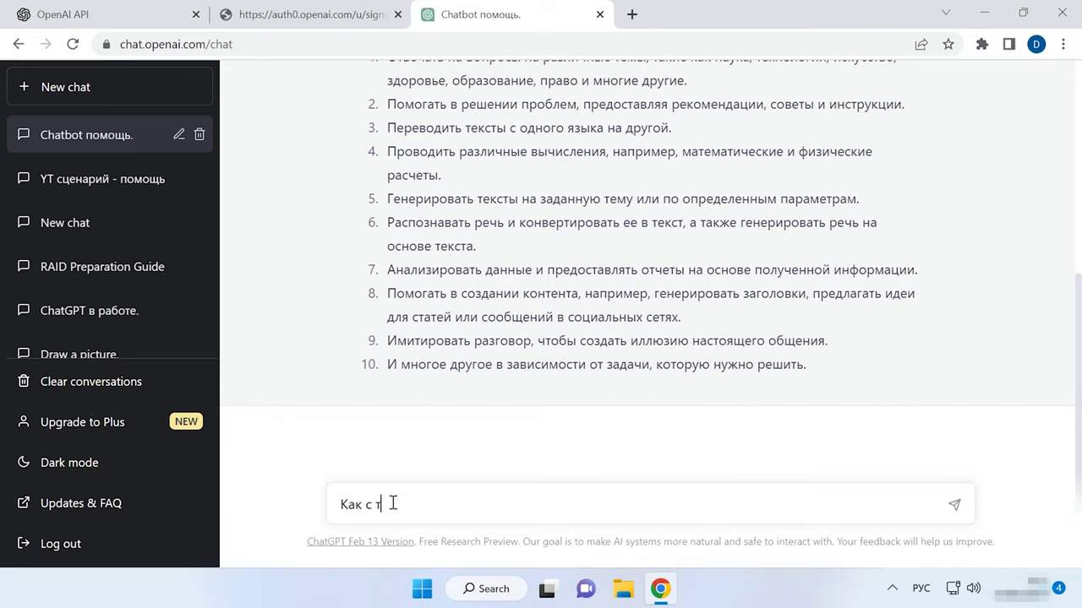
Ask the chatbot "Как с твоей помощью написать сценарий для видео на Youtube?".
type("воей помощью написать сценарий")
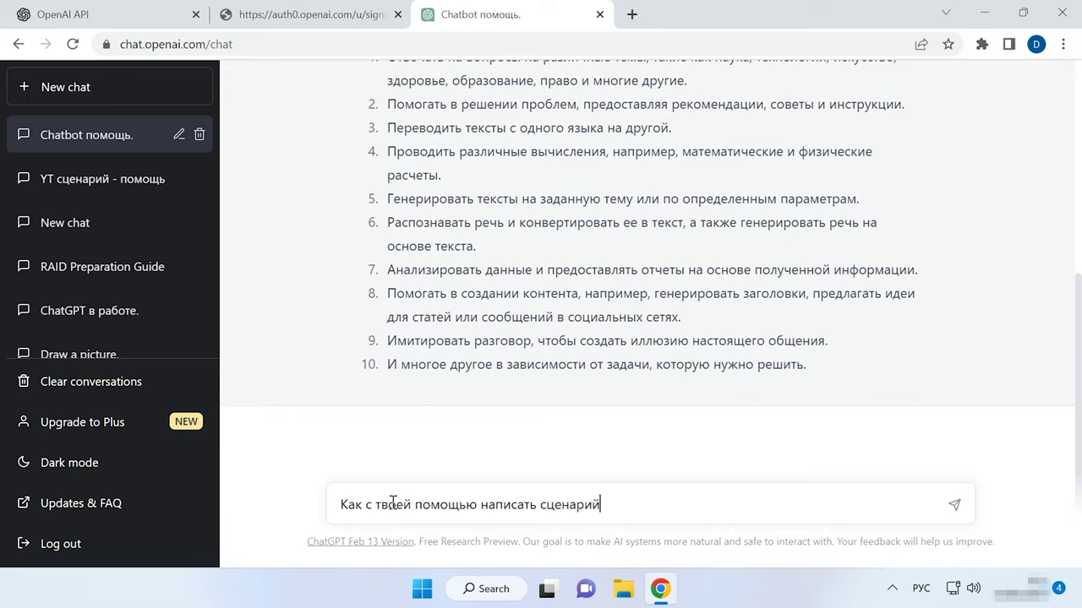
type(" для видео на Youtube&")
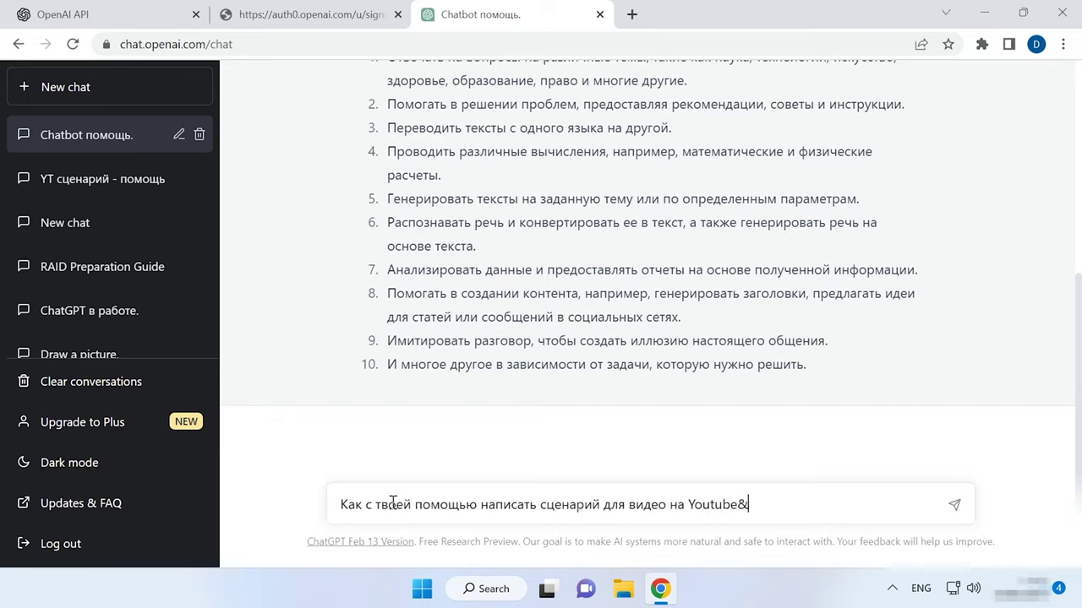
key("BackSpace")
key("alt+shift")
type("?")
key("Return")
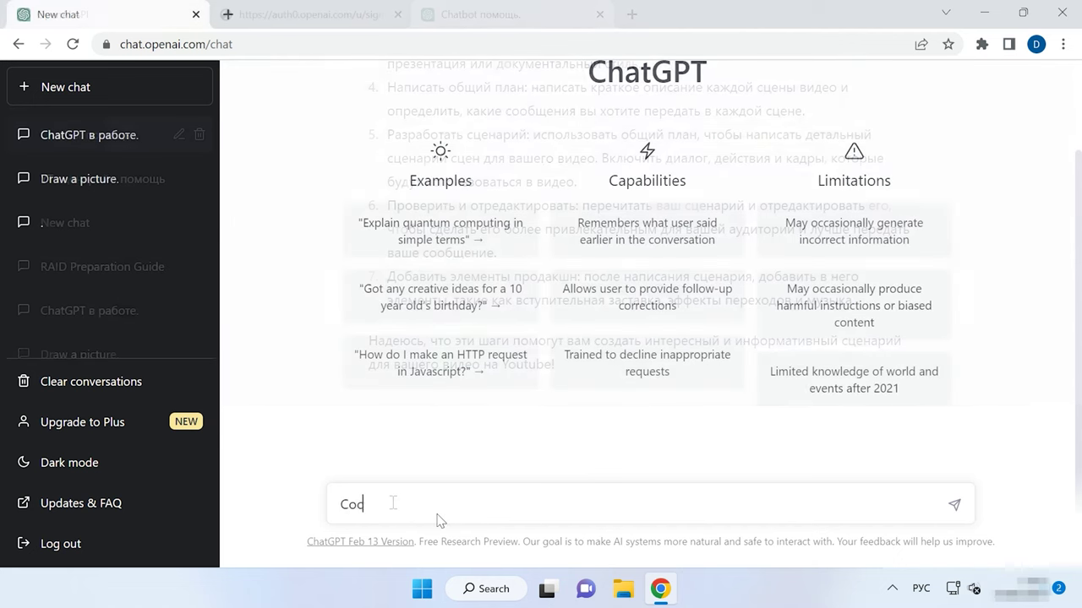
Submit the request "Составь план сценария видеоролика на тему "Как подготовится к сбою RAID"" in a new chat.
type("тавь план сценария видеоролика на тему \"Как подготовится к сбою")
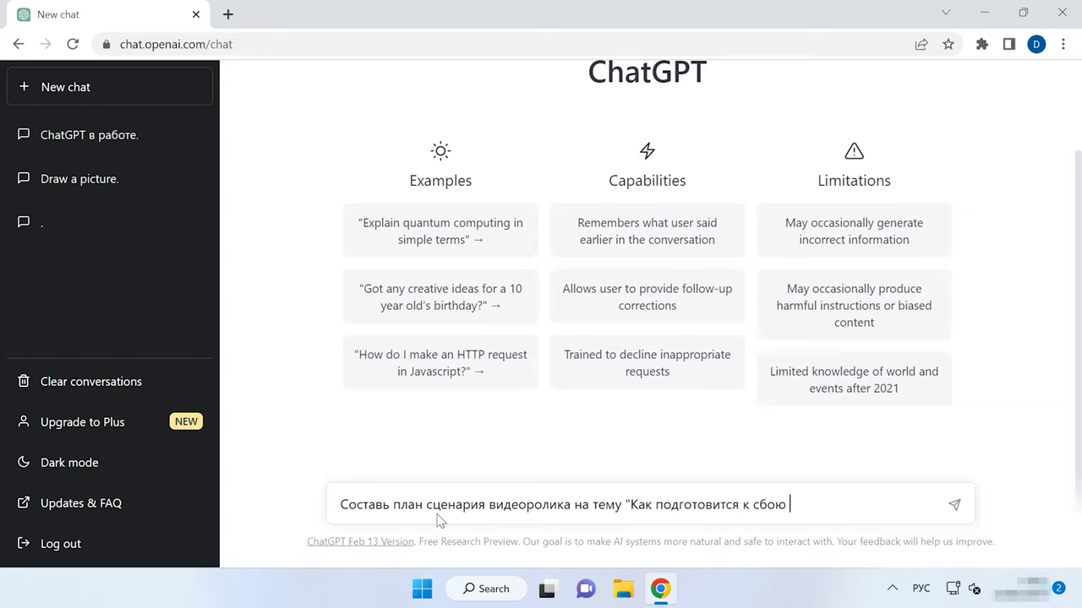
key("alt+shift")
type("RAIA")
type("\"")
key("Return")
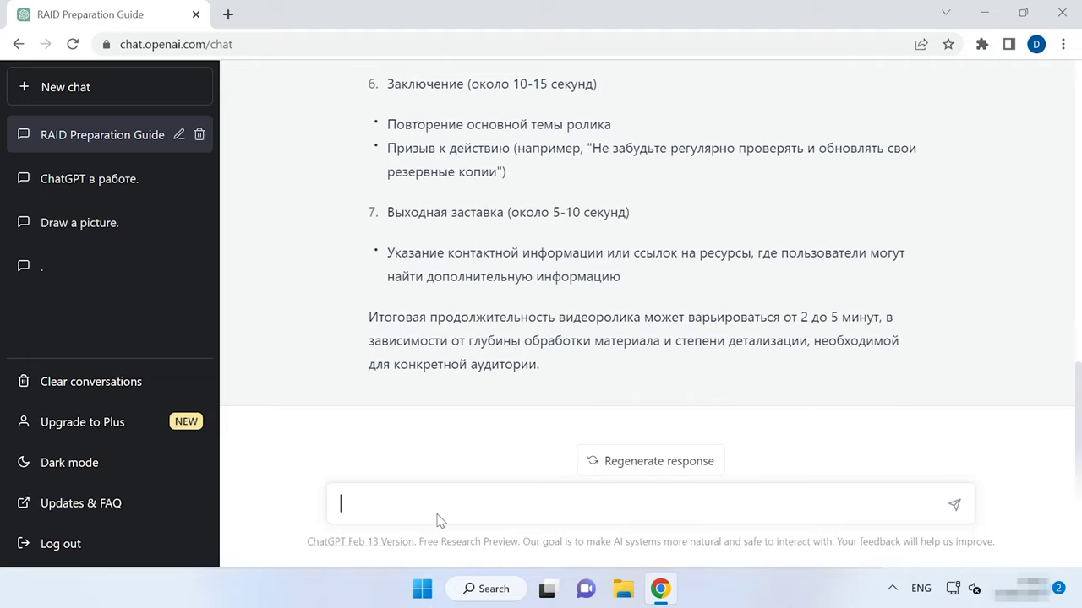
Submit the request "напиши сценарий видео для youtube на тему "Как подготовится к сбою RAID" длительностью 5-7 минут".
type("арий видео для youtube")
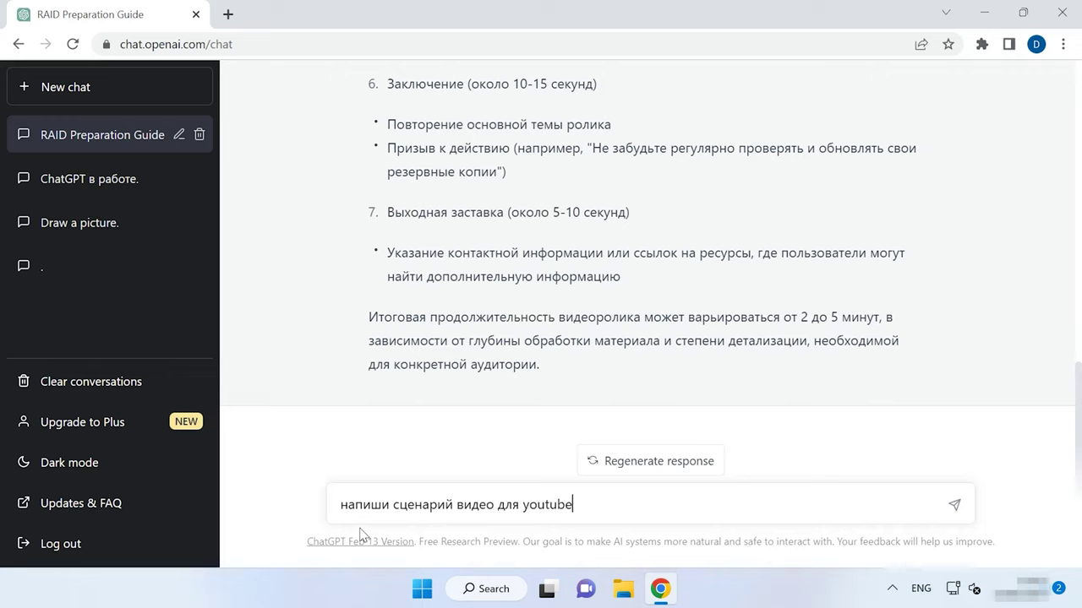
key("alt+shift")
type("на тему \"Как подн")
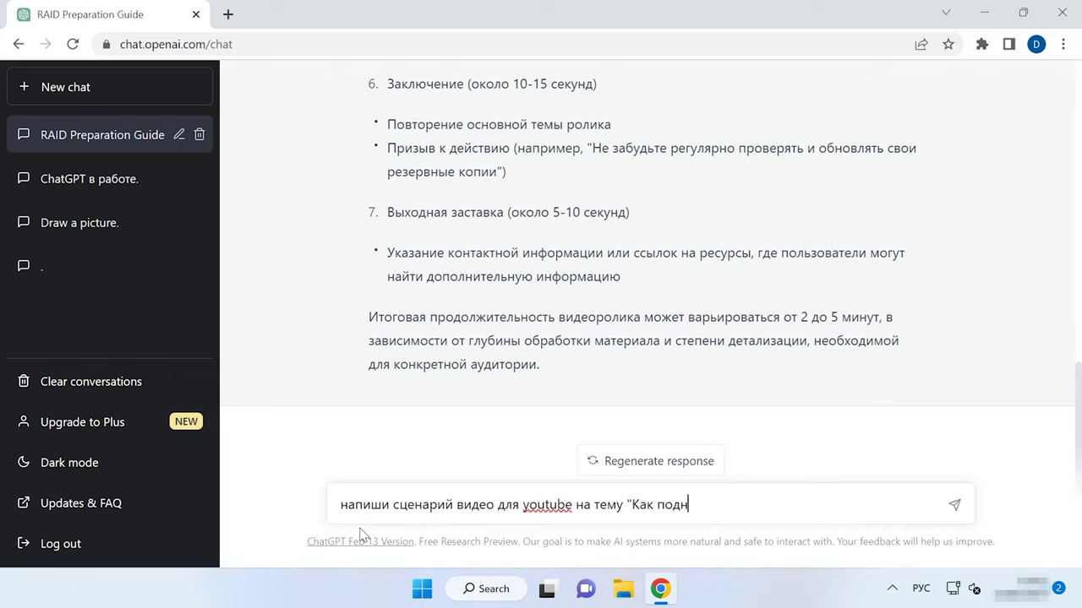
key("BackSpace")
type("готовится к сбою RAID\" длит")
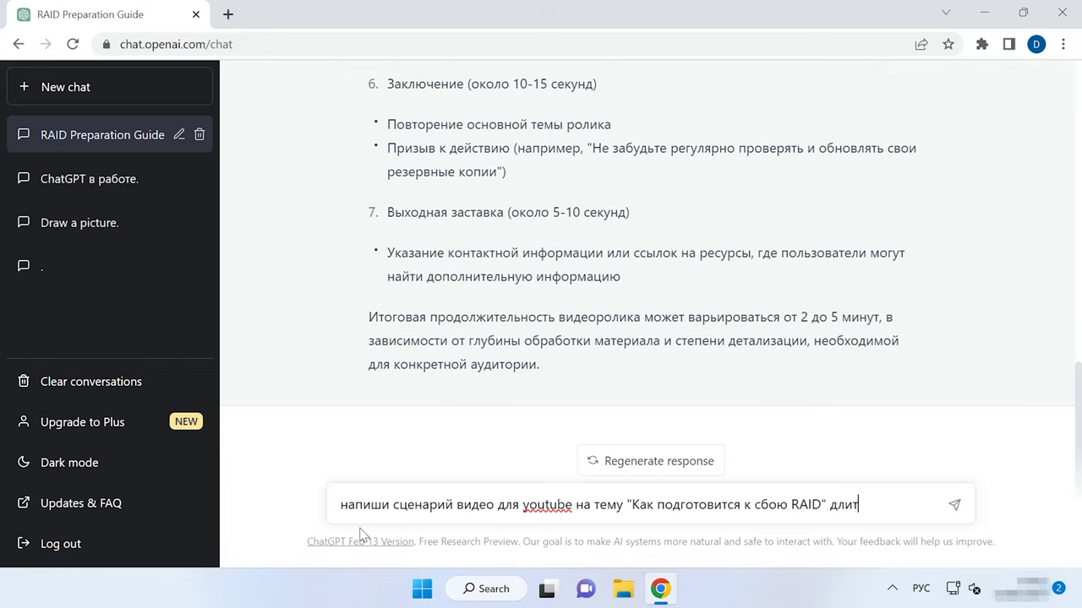
type("ельностью 5-7 минут")
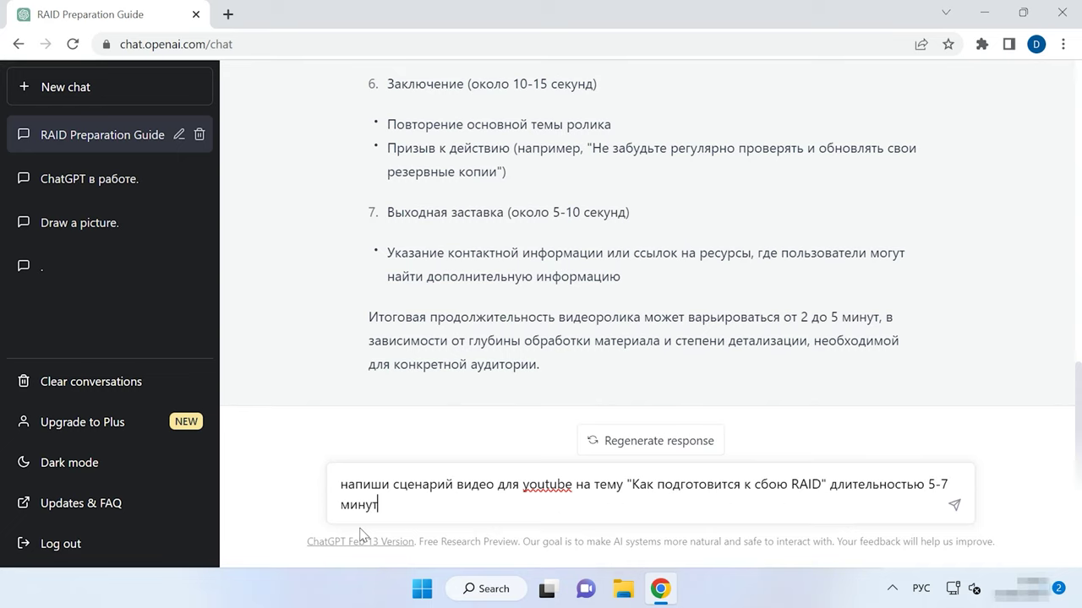
key("Return")
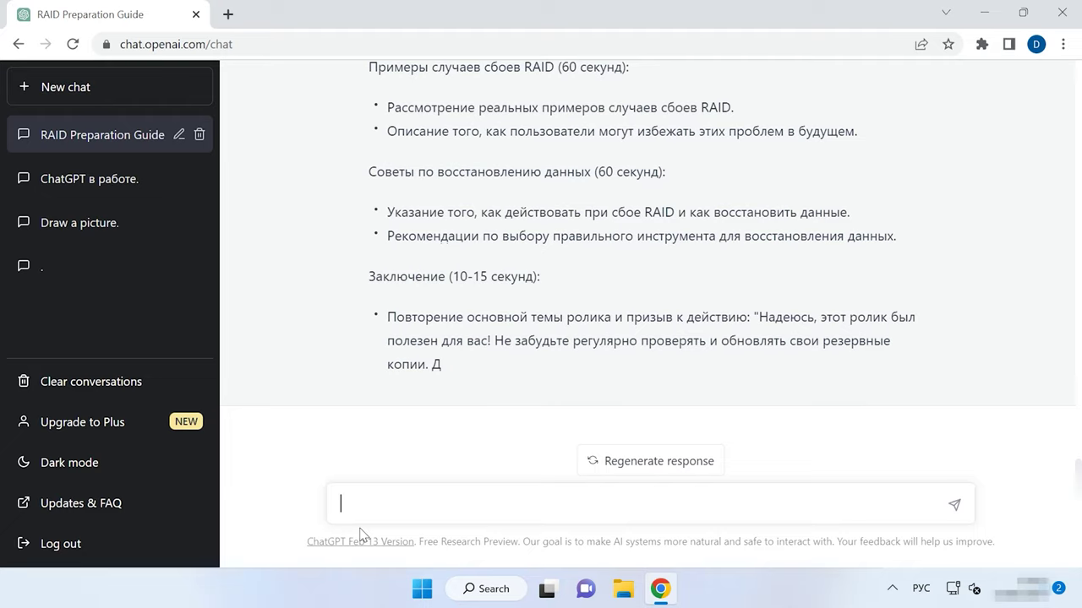
Have the chatbot finish its cut-off script by sending "продолжить", and review the script from its introduction.
type("продолжить")
key("Return")
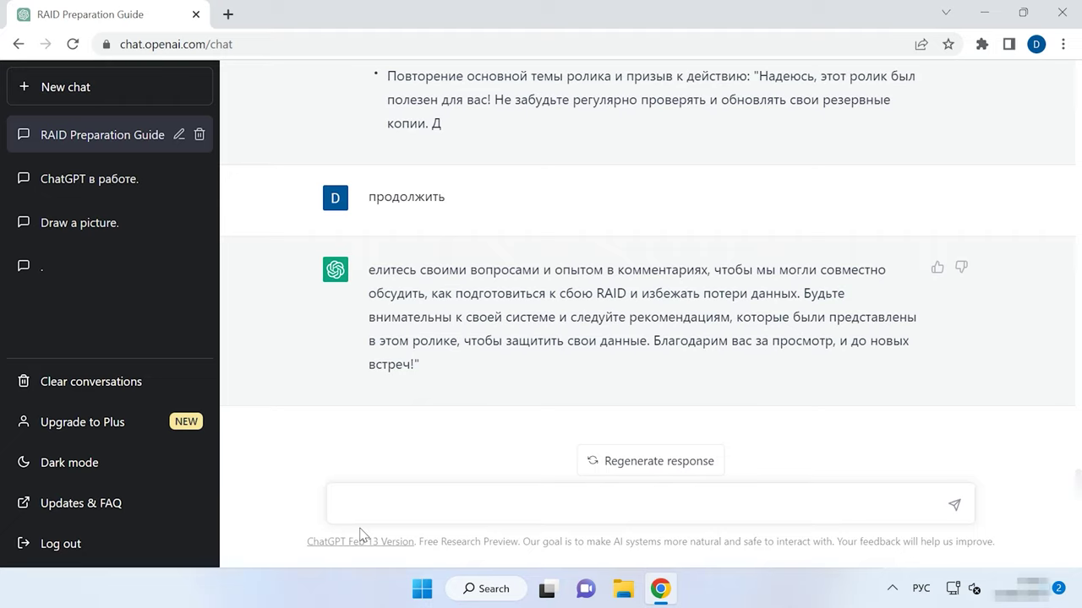
scroll(813, 312, "up", 2)
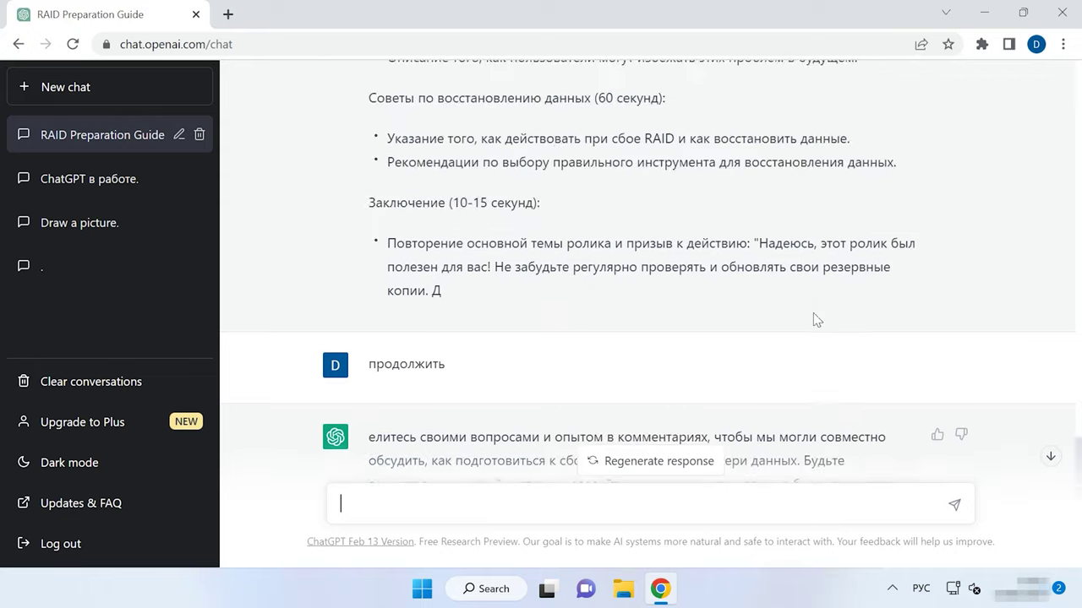
scroll(740, 275, "up", 15)
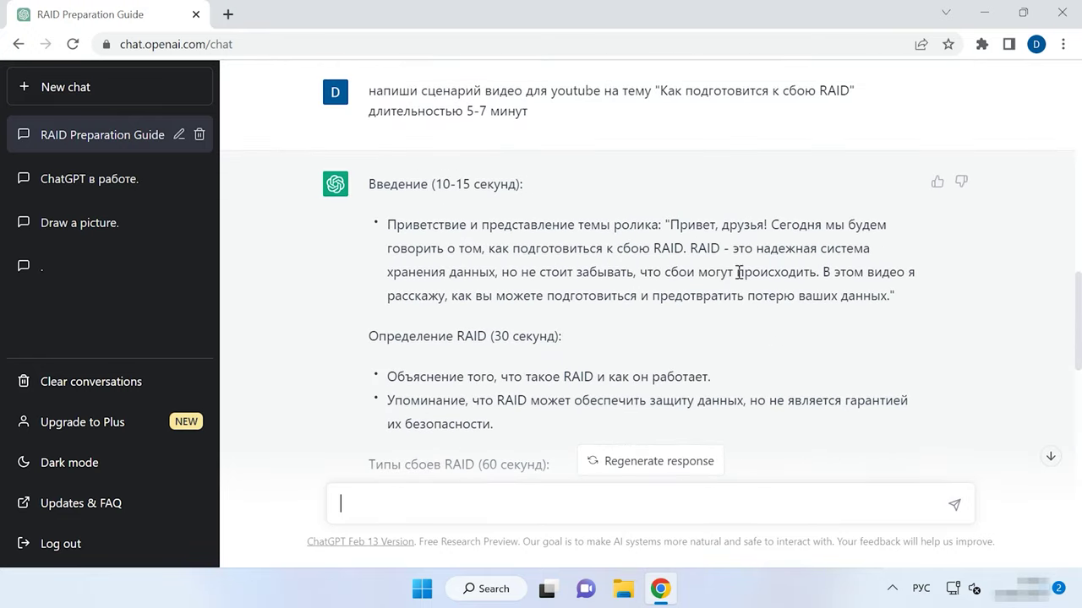
scroll(740, 275, "down", 1)
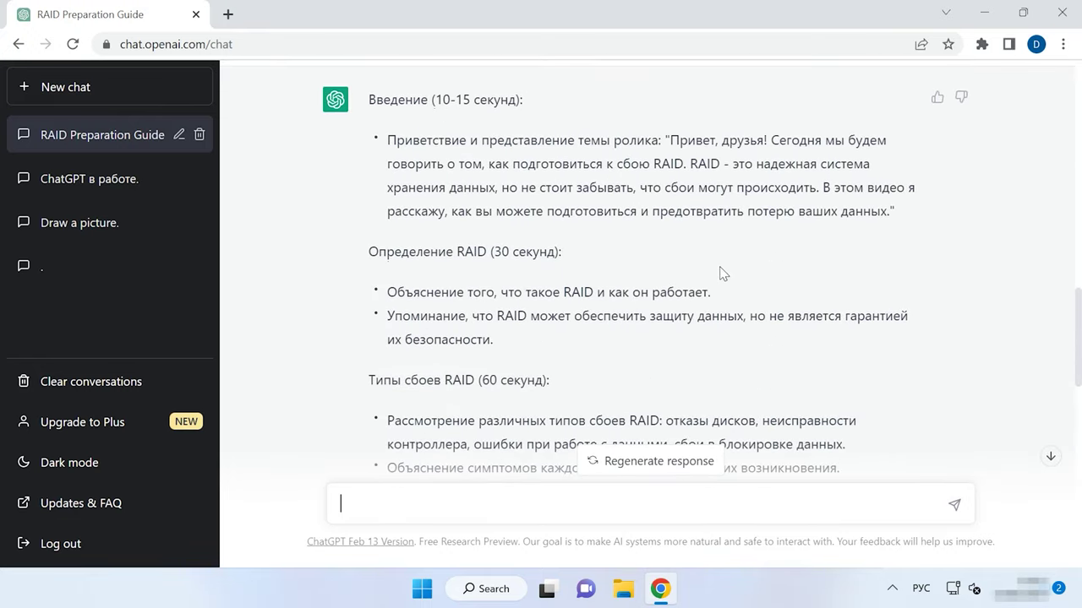
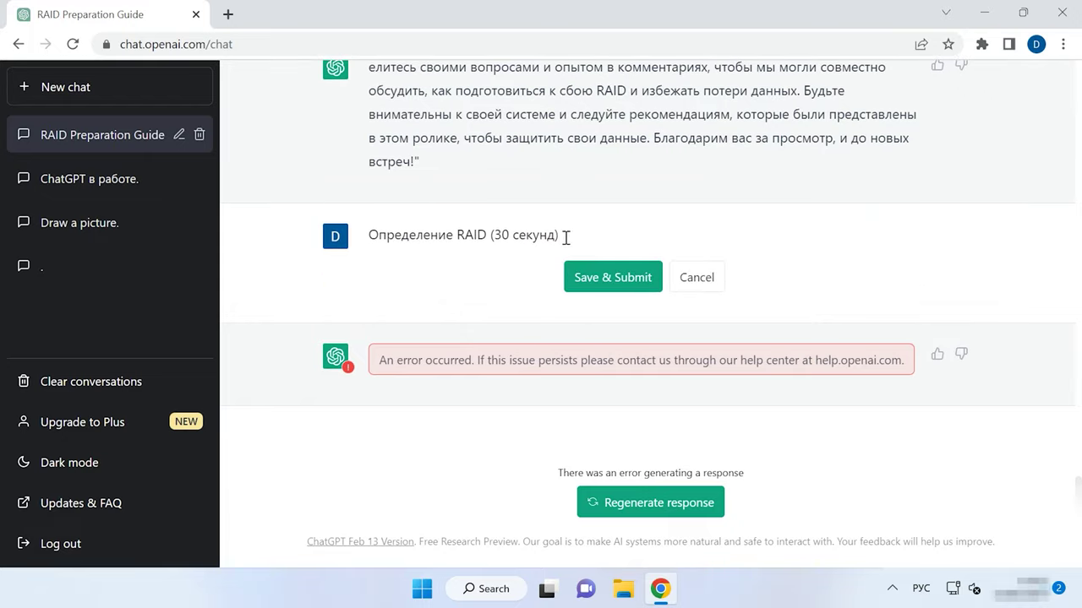
Replace the failed prompt "Определение RAID (30 секунд)" with "Что такое RAID и как он работает?" and resubmit it.
left_click_drag(566, 237, 338, 251)
type("ч")
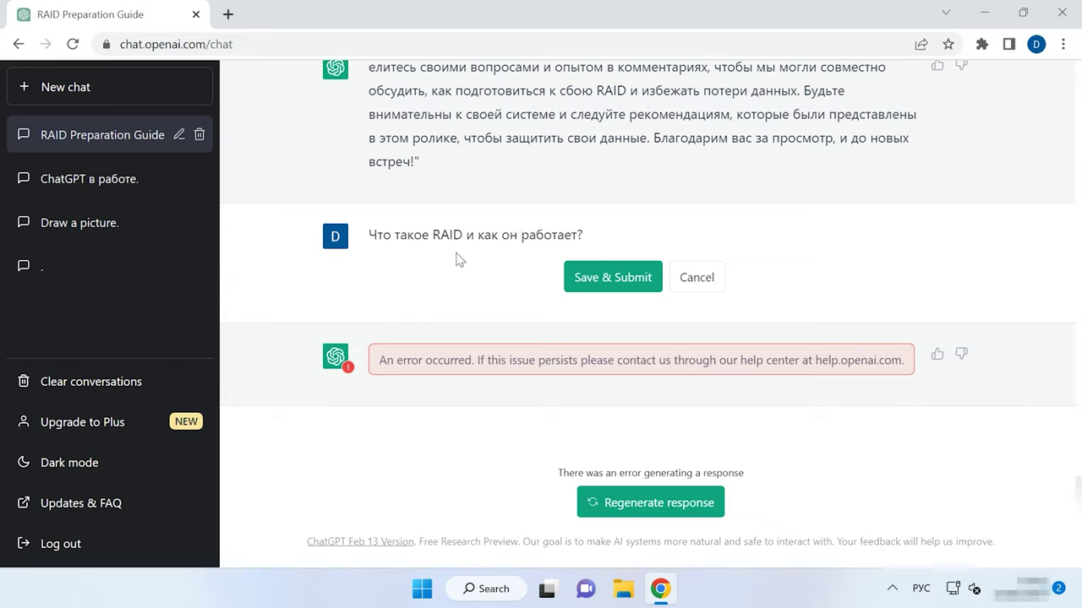
left_click(586, 283)
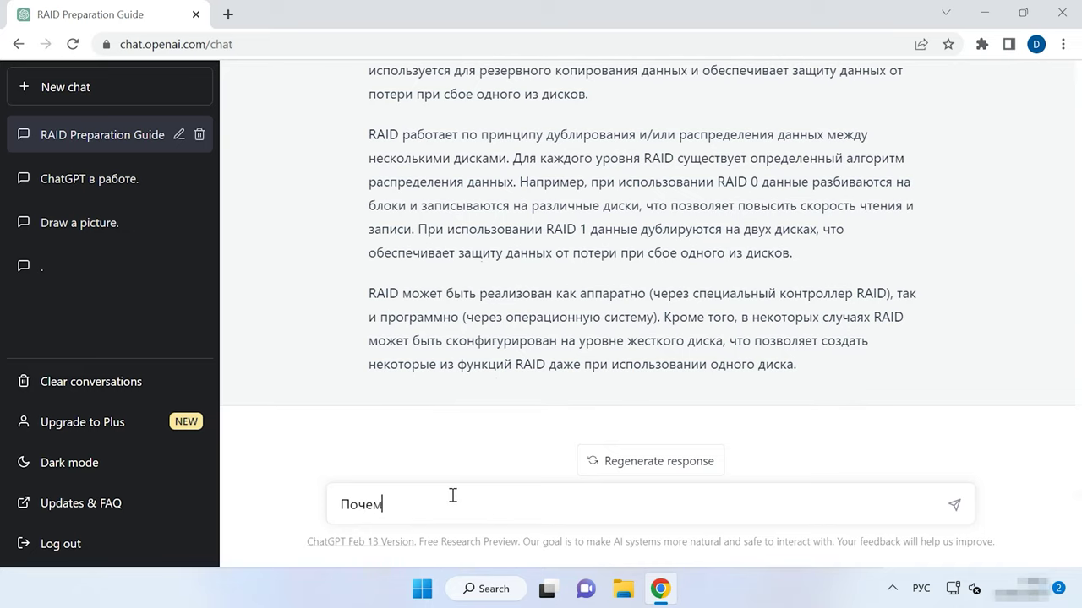
Ask the chatbot "Почему RAID не является гарантией безопасности данных?".
type("у RAID не является гарантией их безопасности&")
key("ctrl+BackSpace")
key("ctrl+BackSpace")
key("ctrl+BackSpace")
key("alt+shift")
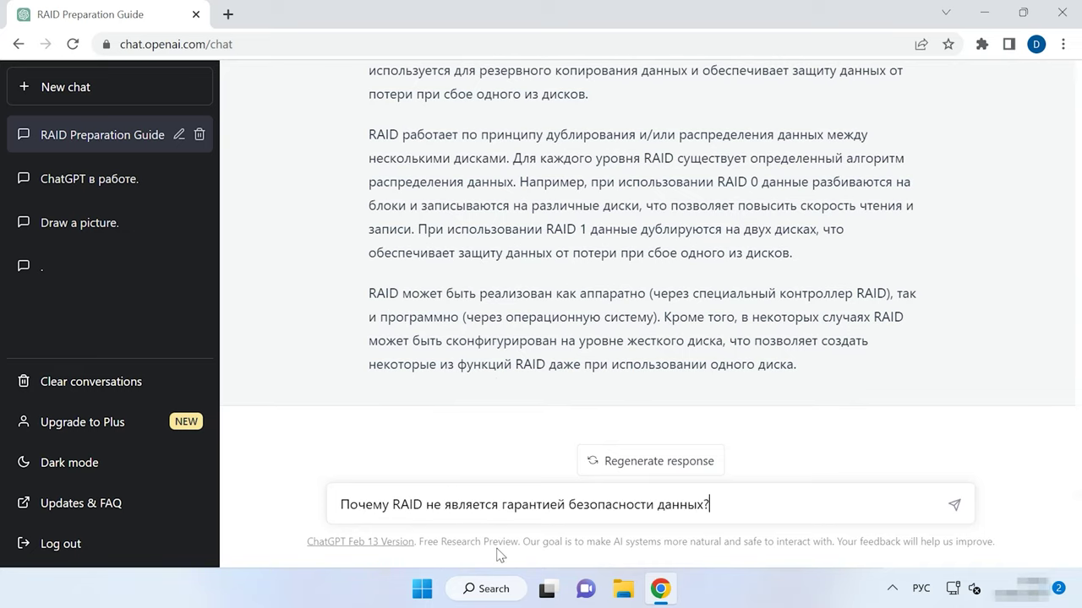
key("Return")
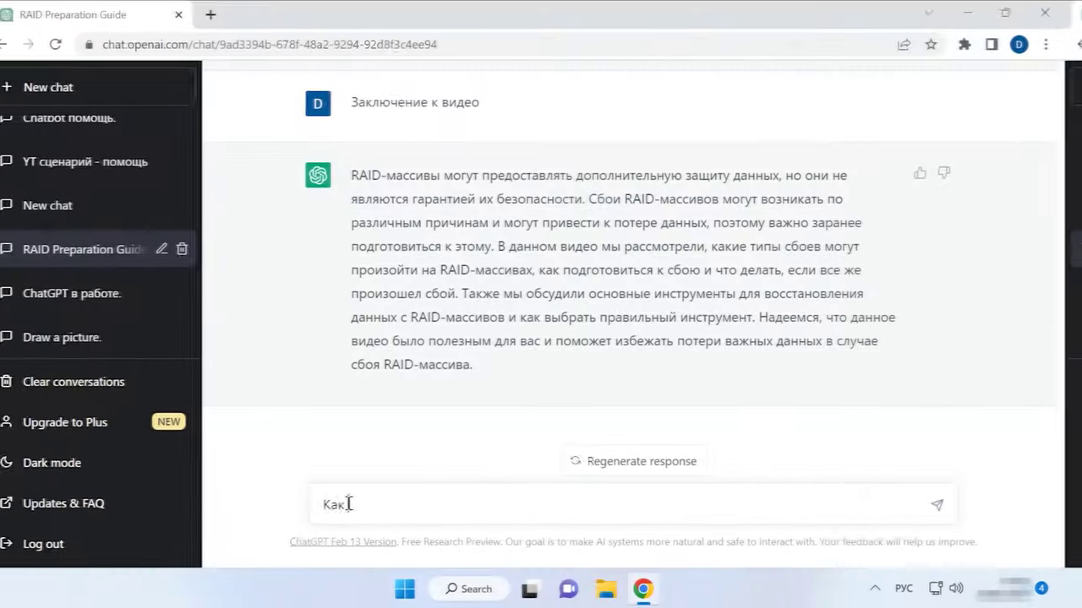
Ask the chatbot "Как восстановить данные с RAID с помощью программы Hetman RAID Recovery?".
type("восстановить данные с RAID с помощью пр")
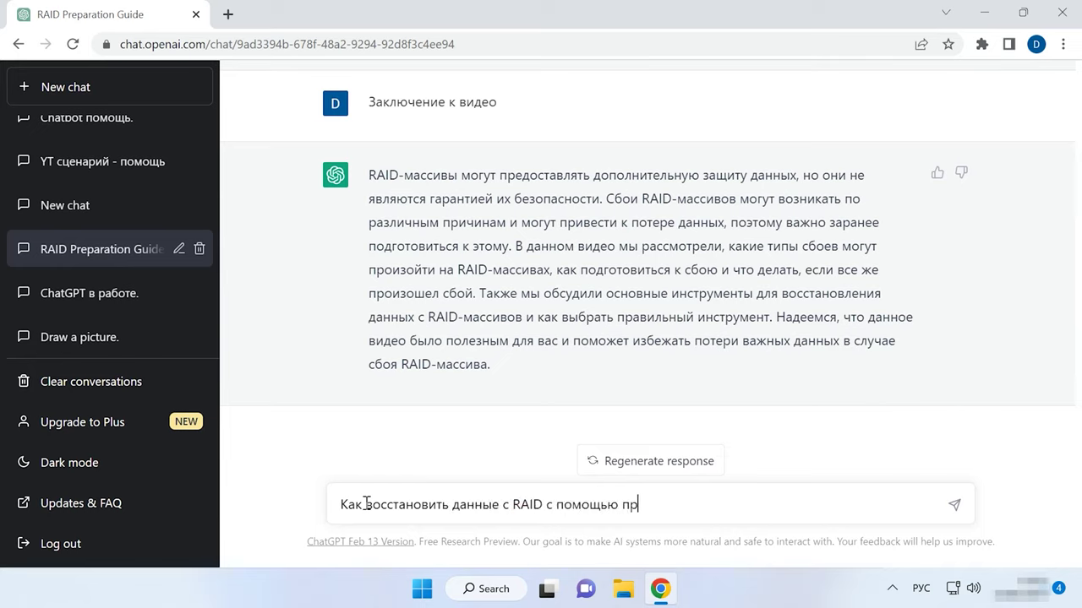
type(" Hetman RAID Recovery?")
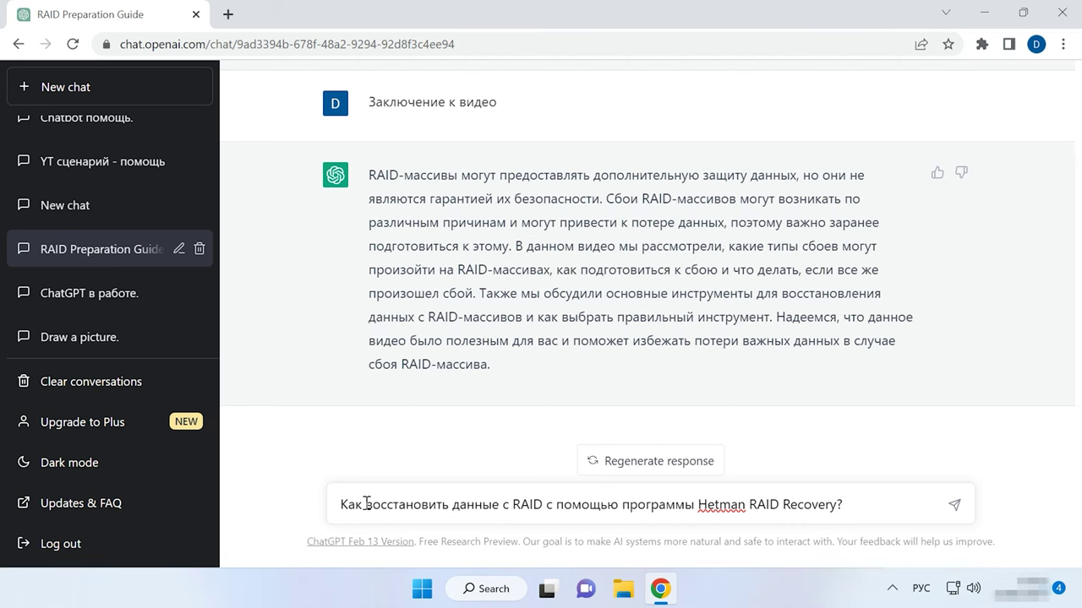
key("Return")
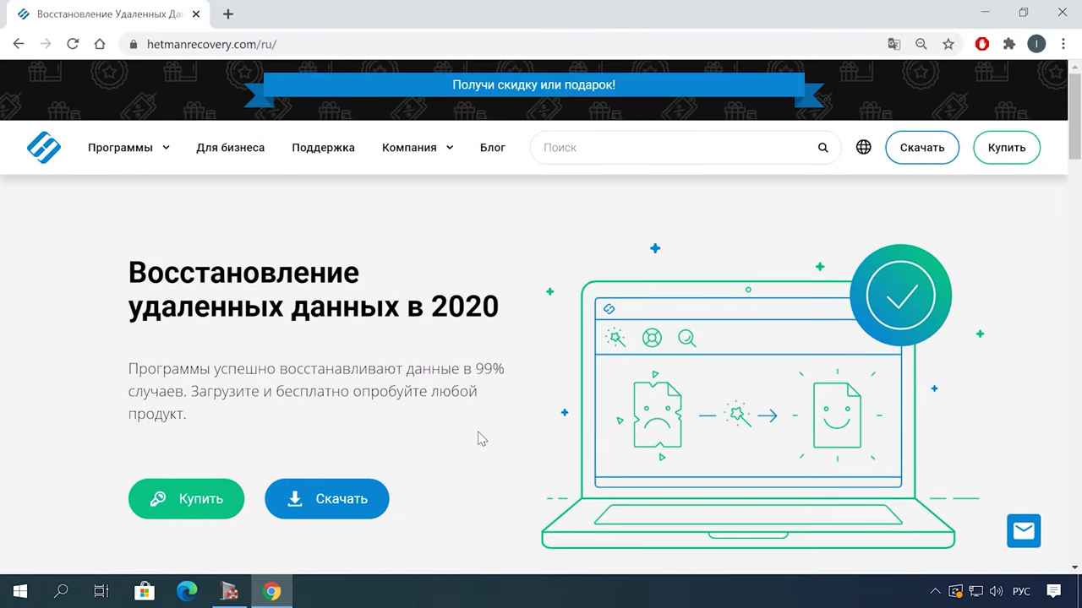
Open the download page listing all products on the Hetman website and browse its programs.
scroll(477, 438, "down", 5)
scroll(483, 433, "down", 15)
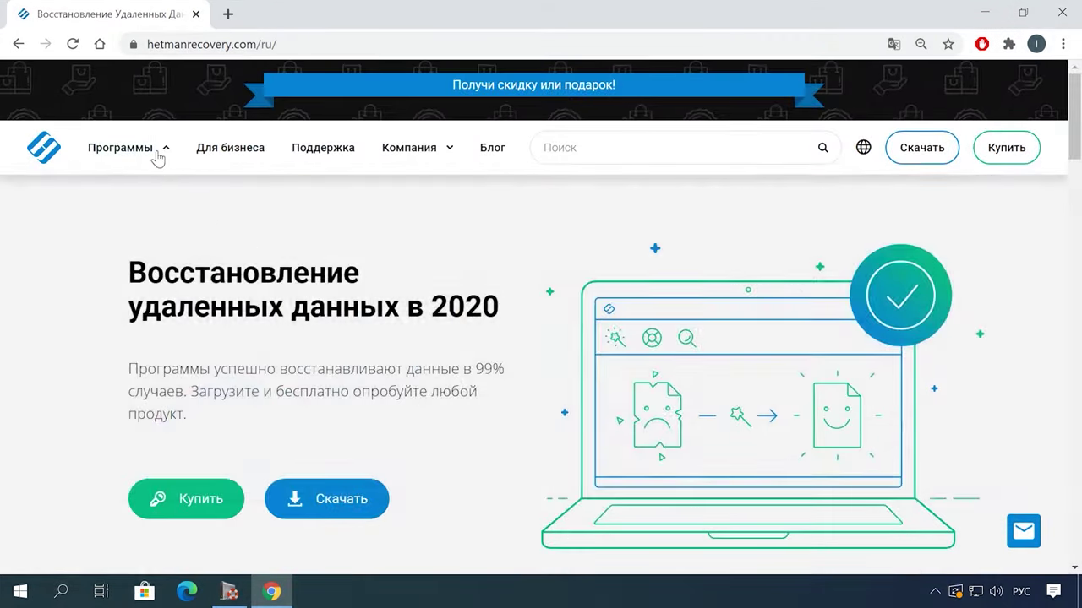
mouse_move(153, 155)
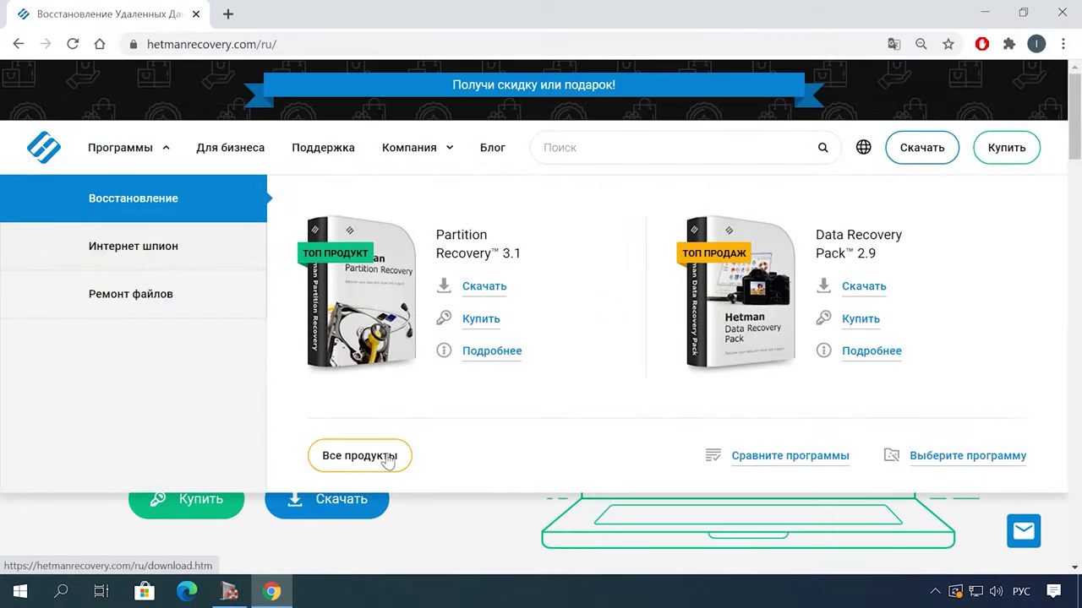
left_click(384, 456)
scroll(386, 459, "down", 7)
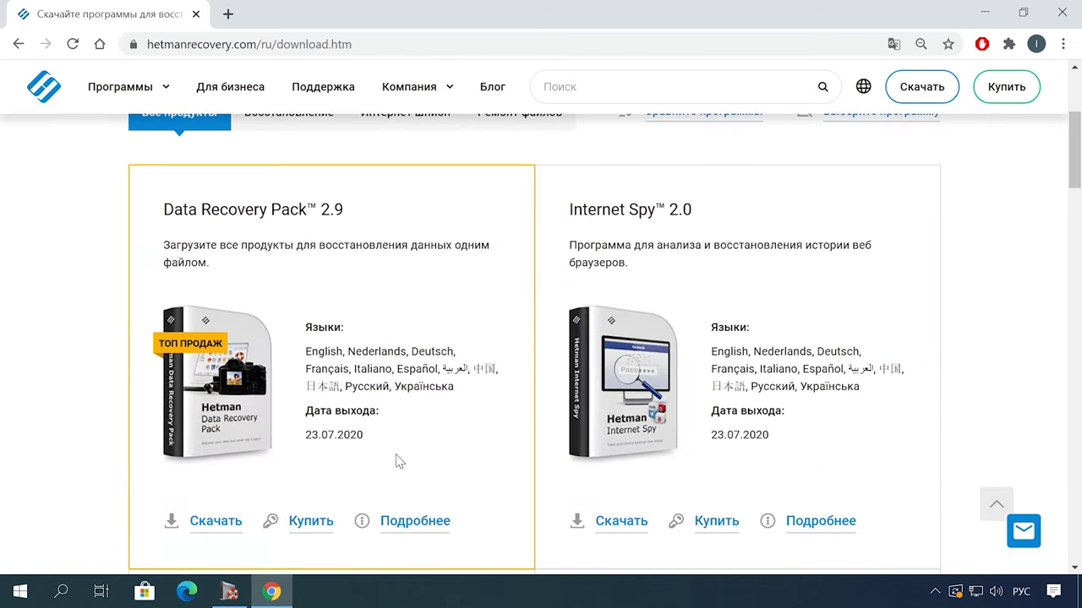
Download Hetman Partition Recovery 3.1 as the installer version (Дистрибутив).
scroll(398, 456, "down", 1)
left_click(215, 510)
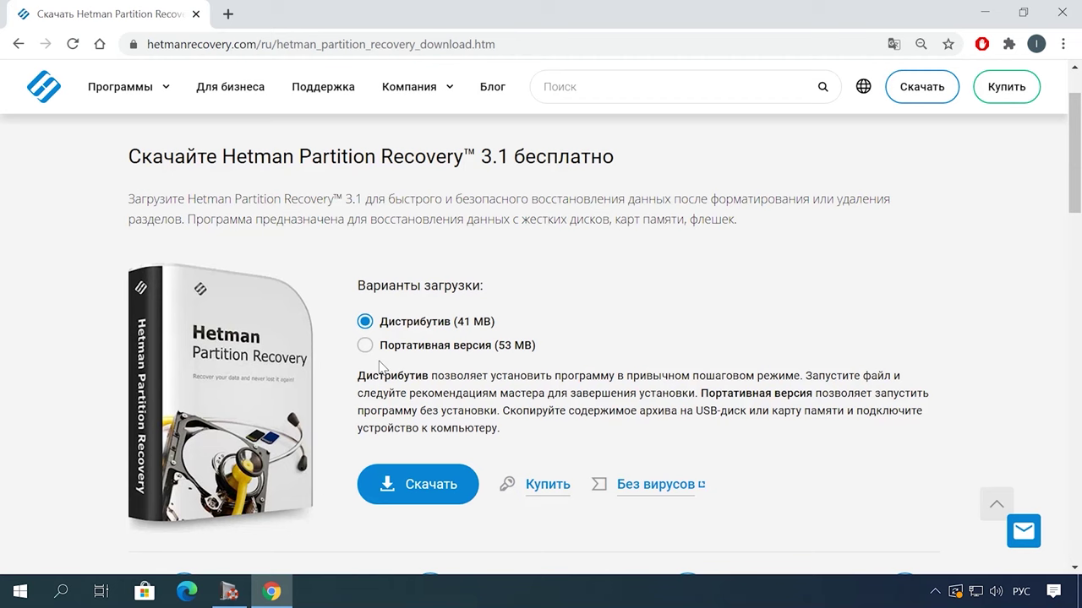
left_click(415, 483)
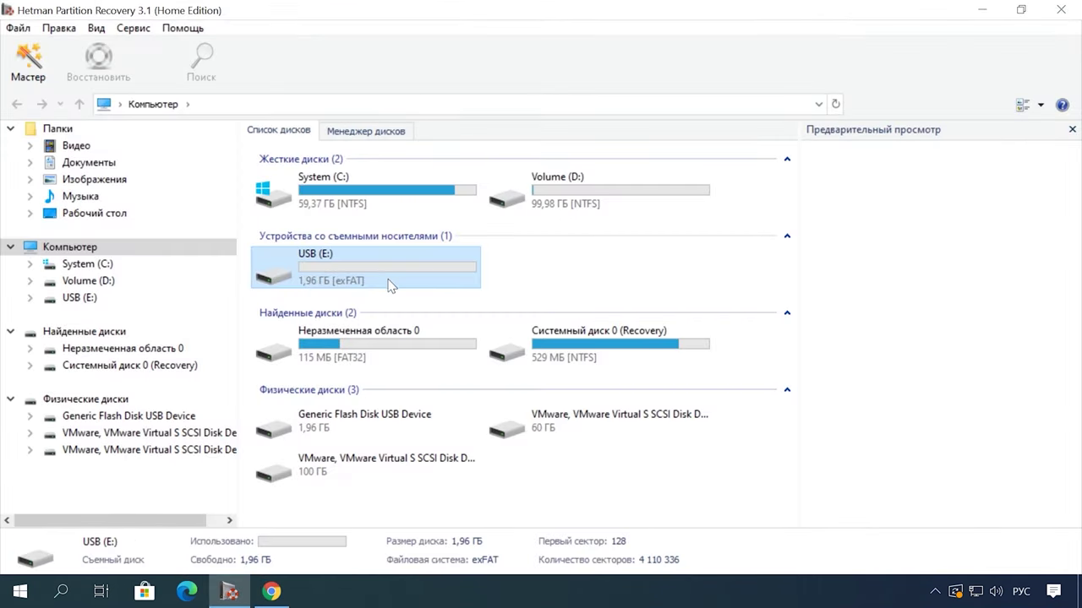
Switch to Hetman Partition Recovery and analyze the USB (E:) drive for deleted files.
double_click(90, 302)
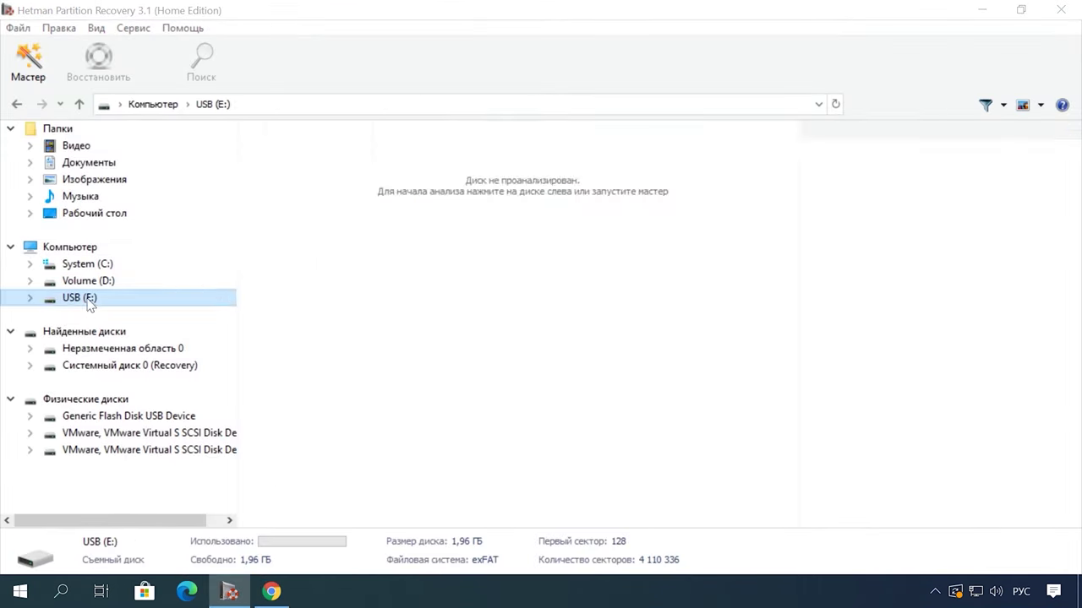
left_click(669, 486)
left_click(693, 485)
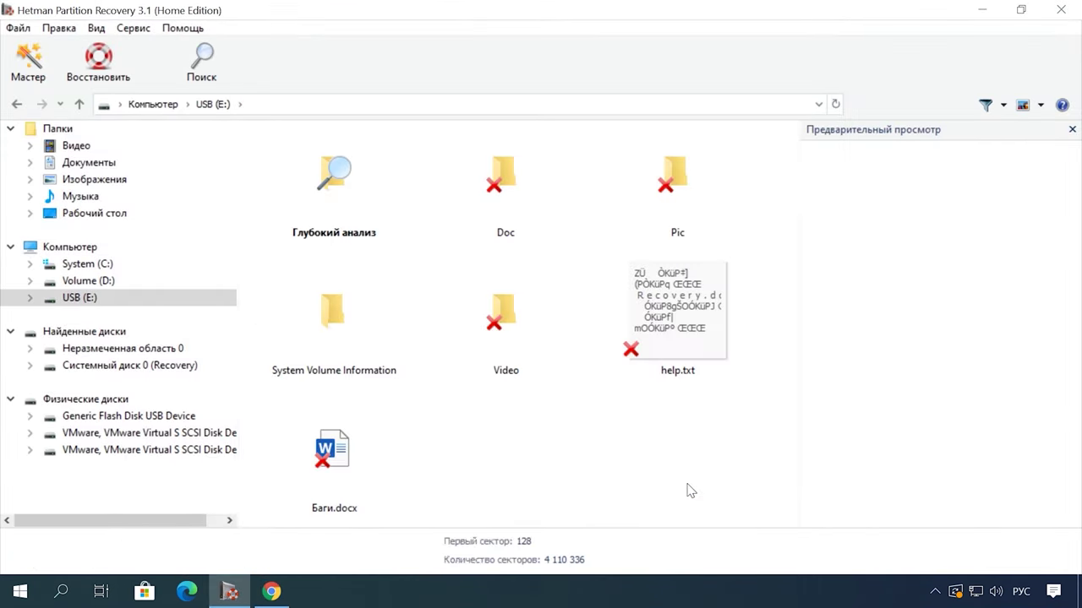
Preview the deleted video Earth - 2611.mp4 in the Video folder of the USB (E:) drive.
left_click(93, 382)
left_click(502, 301)
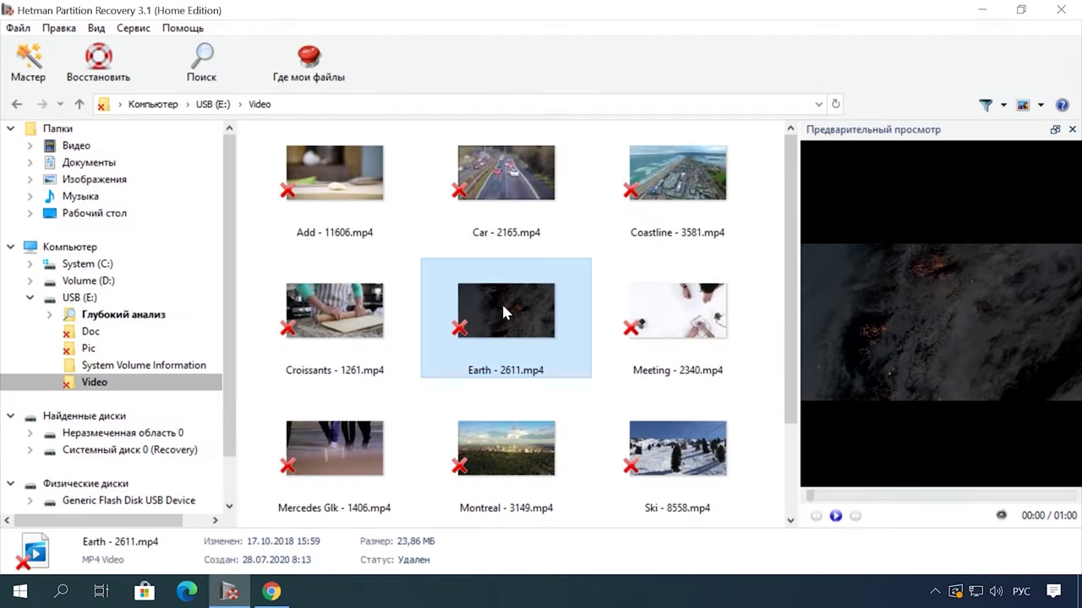
Skip forward through the preview of the deleted video Earth - 2611.mp4.
left_click(855, 515)
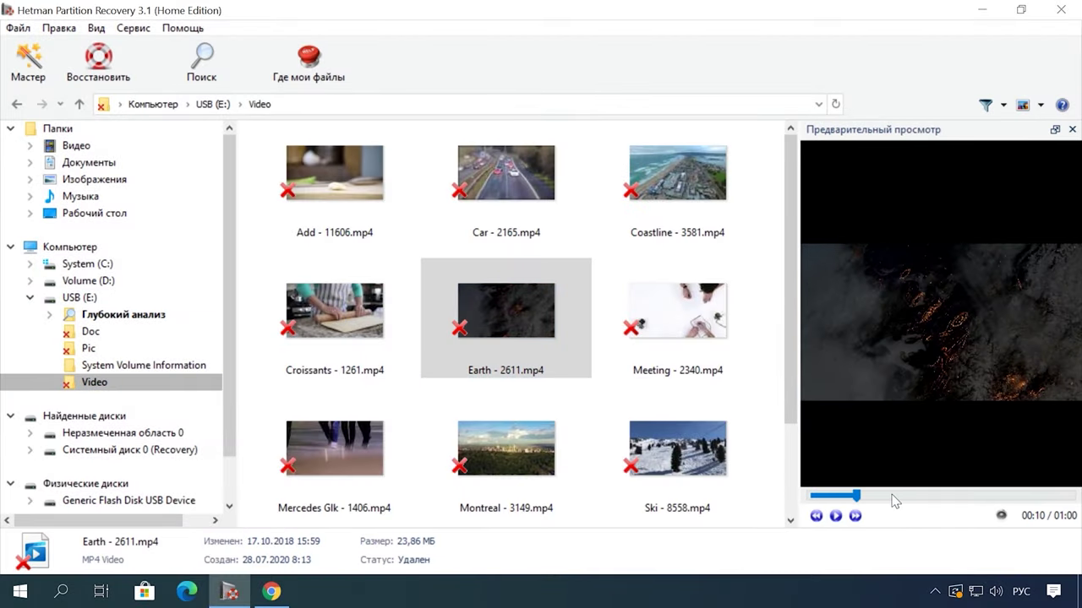
left_click(855, 515)
left_click(856, 516)
left_click(855, 515)
left_click_drag(517, 314, 698, 489)
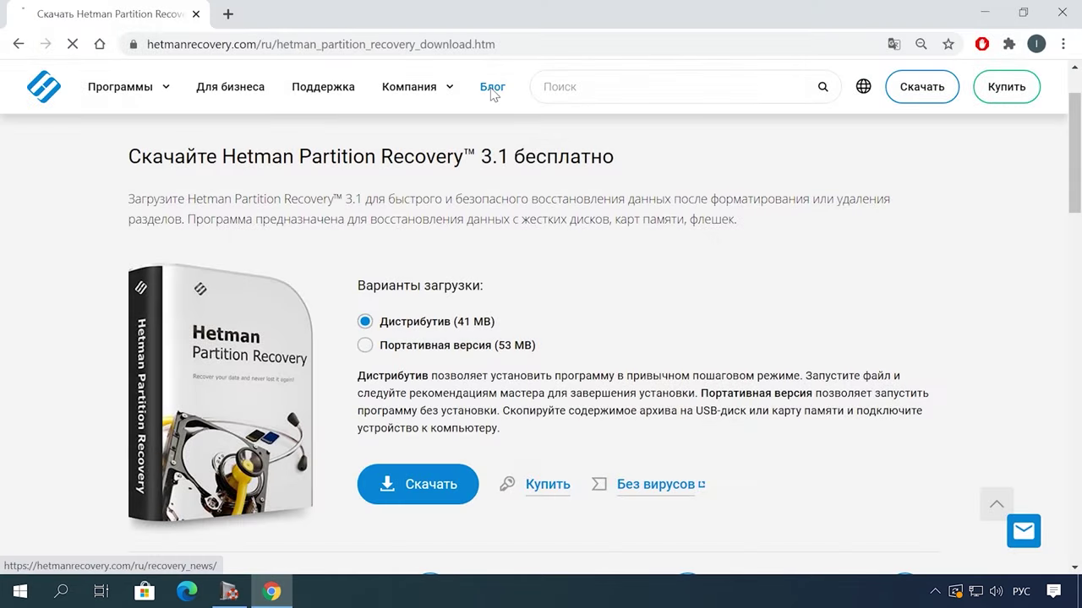
Switch to Chrome, open the Hetman website's blog (Блог) and browse the article list through to page 5.
left_click(491, 88)
scroll(659, 261, "down", 10)
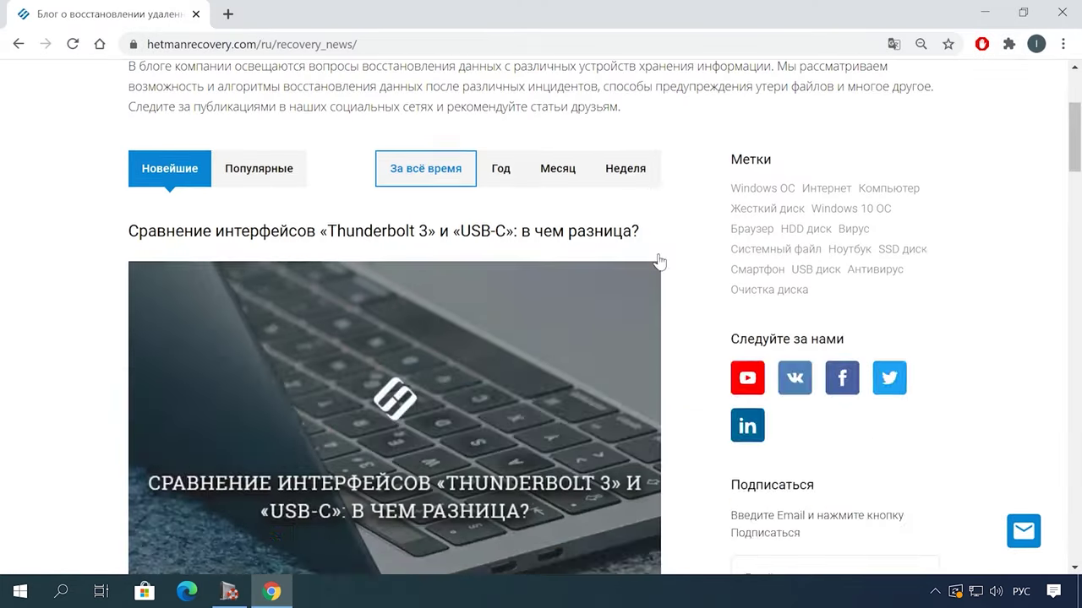
scroll(671, 275, "down", 15)
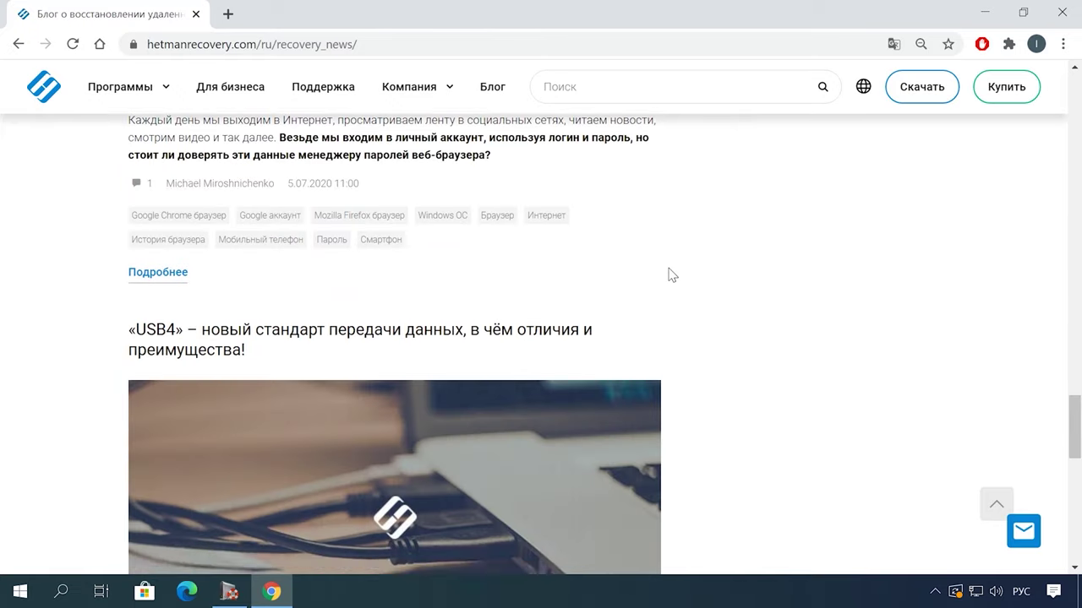
scroll(668, 275, "down", 10)
left_click(371, 465)
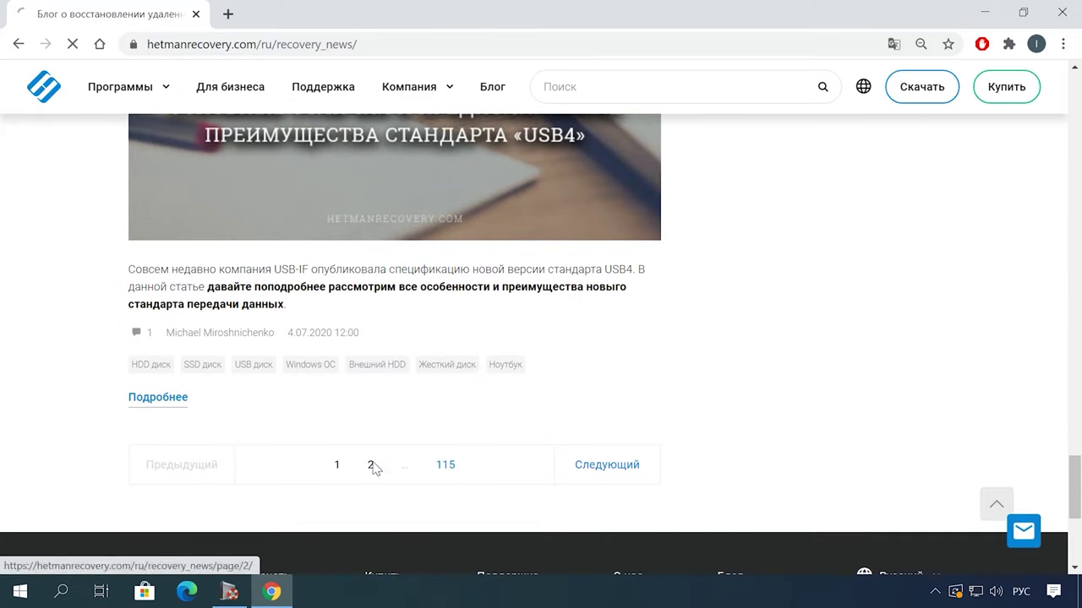
scroll(696, 358, "down", 5)
scroll(555, 217, "up", 2)
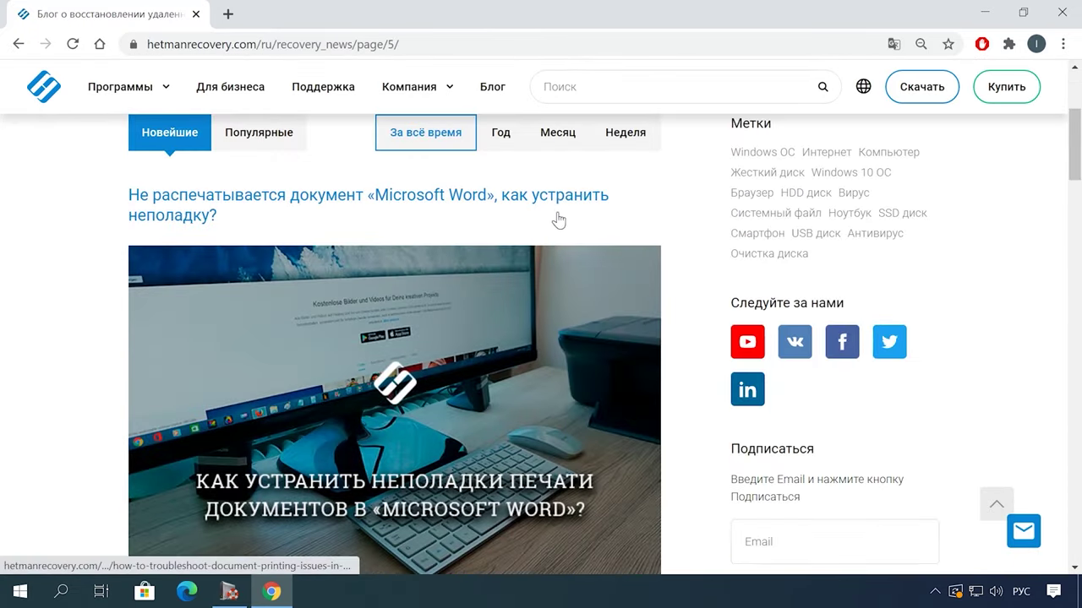
Open the blog article about Microsoft Word documents not printing and read through its troubleshooting instructions.
left_click(555, 213)
scroll(620, 354, "down", 20)
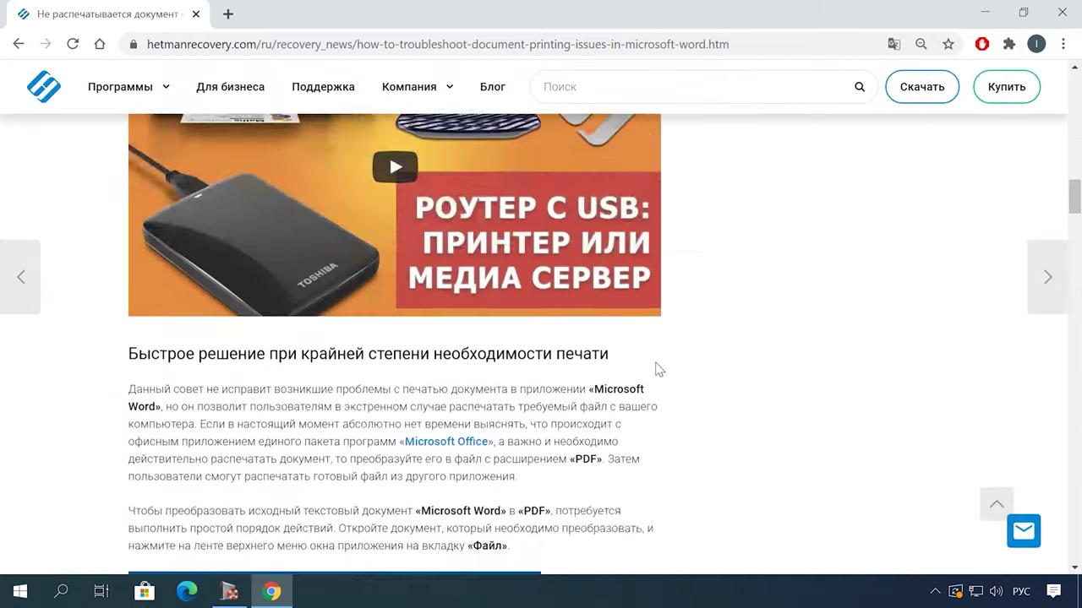
scroll(656, 369, "down", 12)
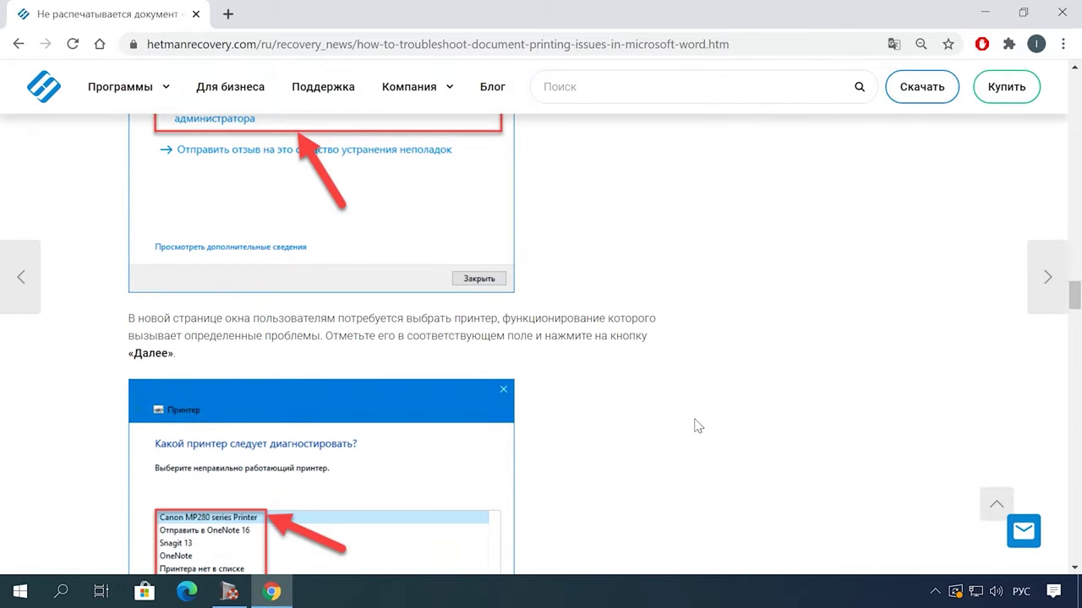
left_click(972, 350)
type("Андрей")
left_click(891, 438)
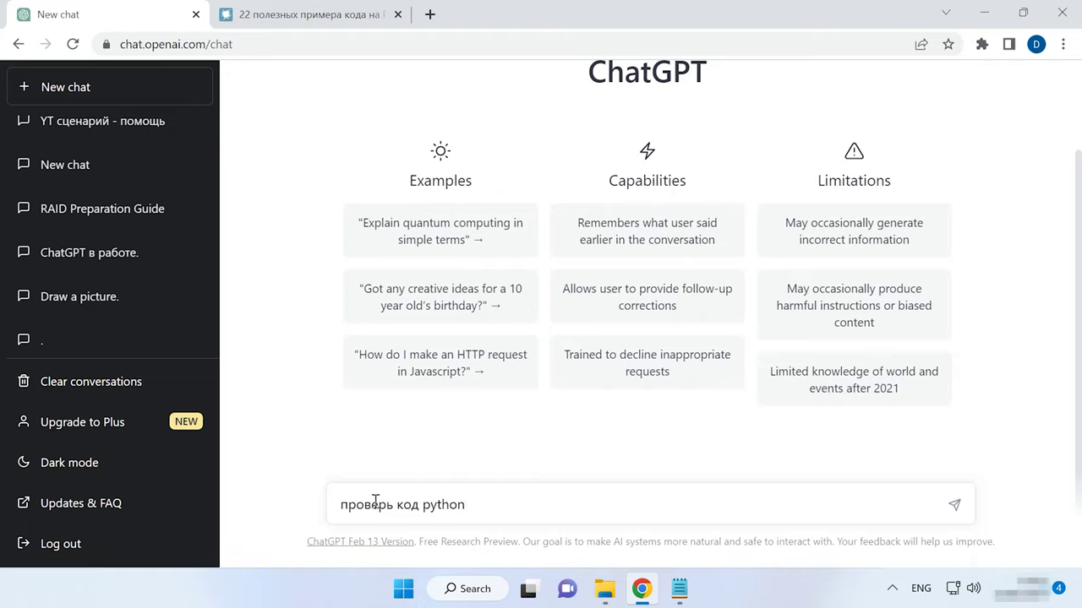
In a new ChatGPT chat, send "проверь код python" and submit the get_vowels function with its animal, sky and football calls.
key("Return")
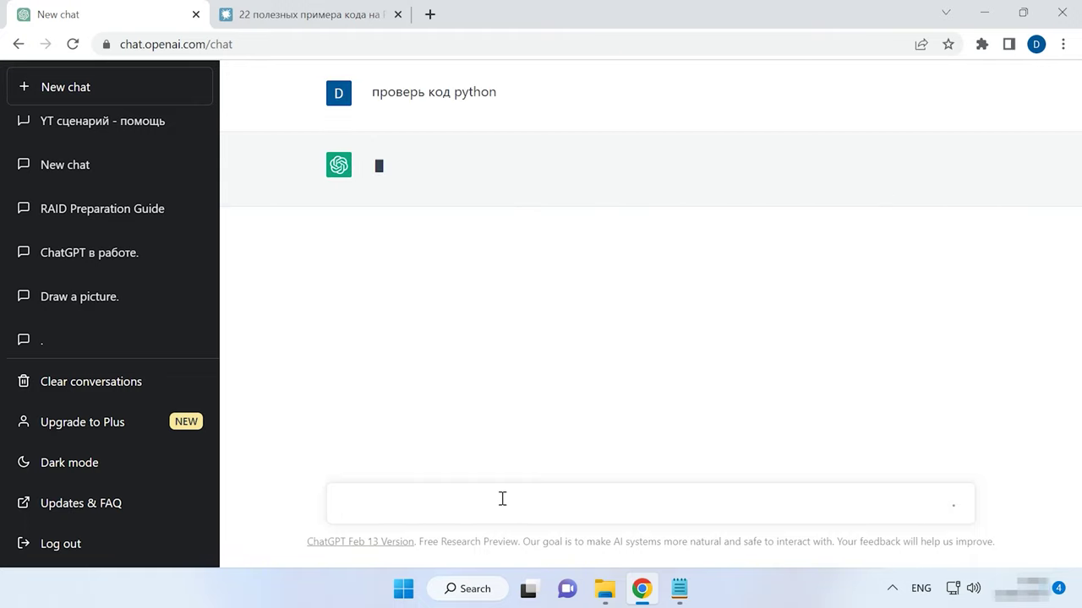
type("def get_vowels(String):     return [each for each in String if each in \"aeiou\"] get_vowels(\"animal\")  [a, i, a] get_vowels(\"sky\")  [] get_vowels(\"football\")  [o, o, a]")
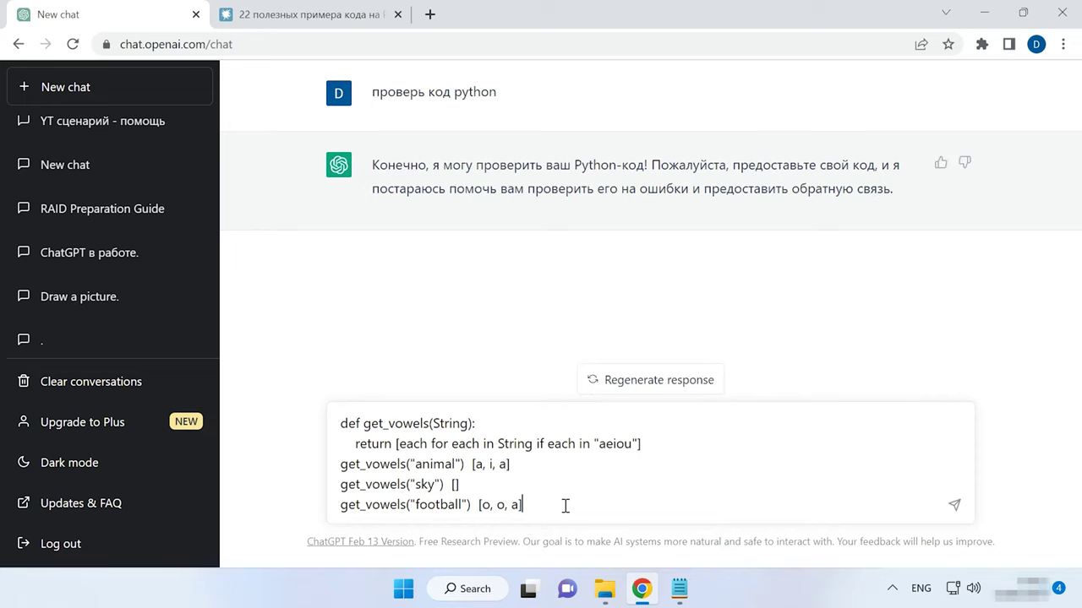
key("Return")
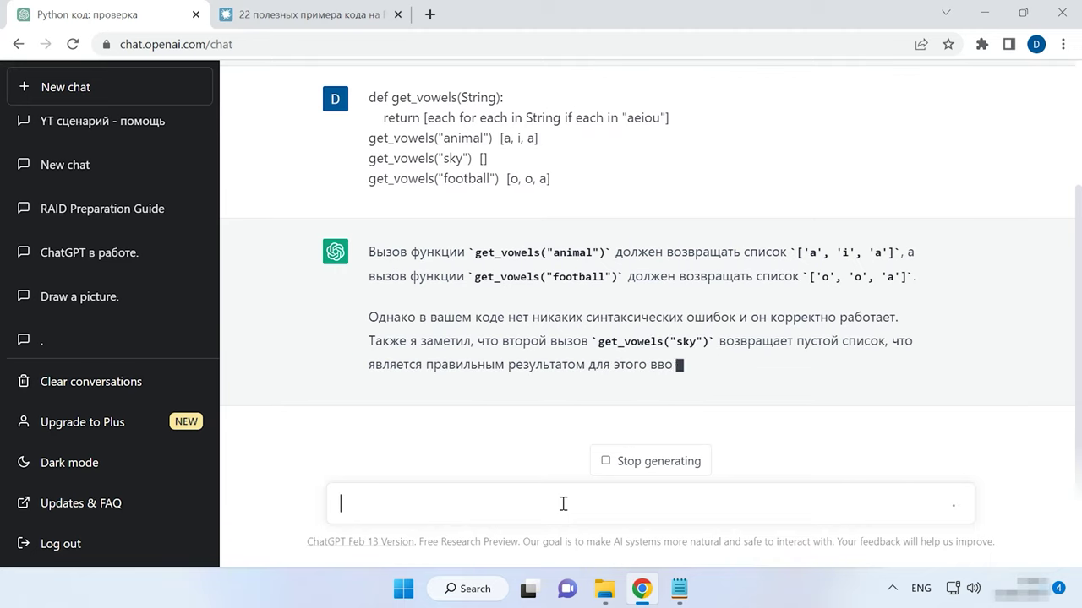
Ask ChatGPT "как протестировать данный код?" and follow up with "как его опимизировать?" about the get_vowels code.
key("alt+shift")
type("как протестировать данный код?")
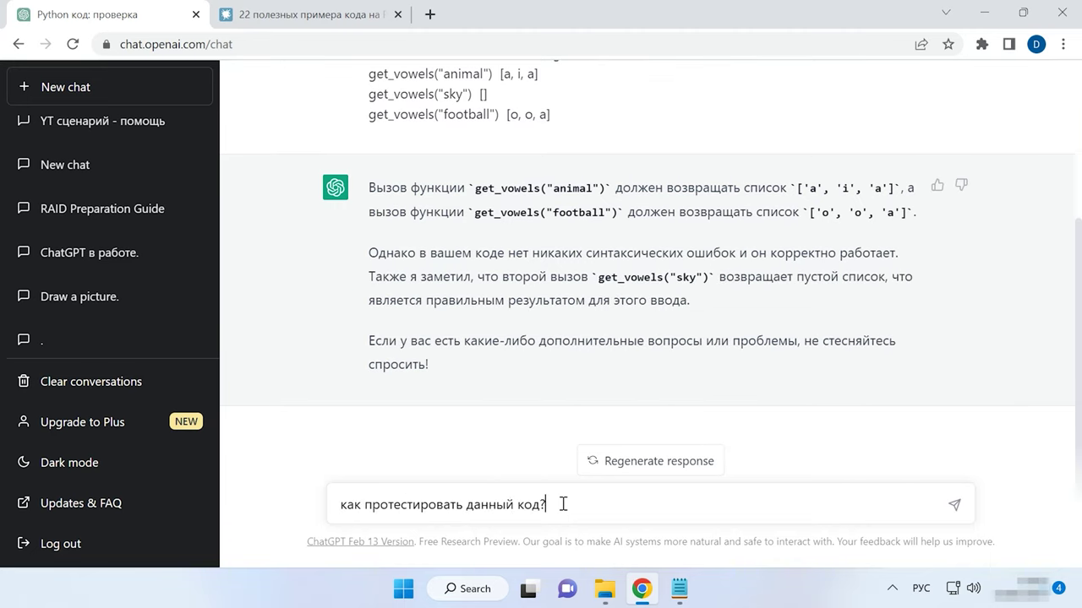
key("Return")
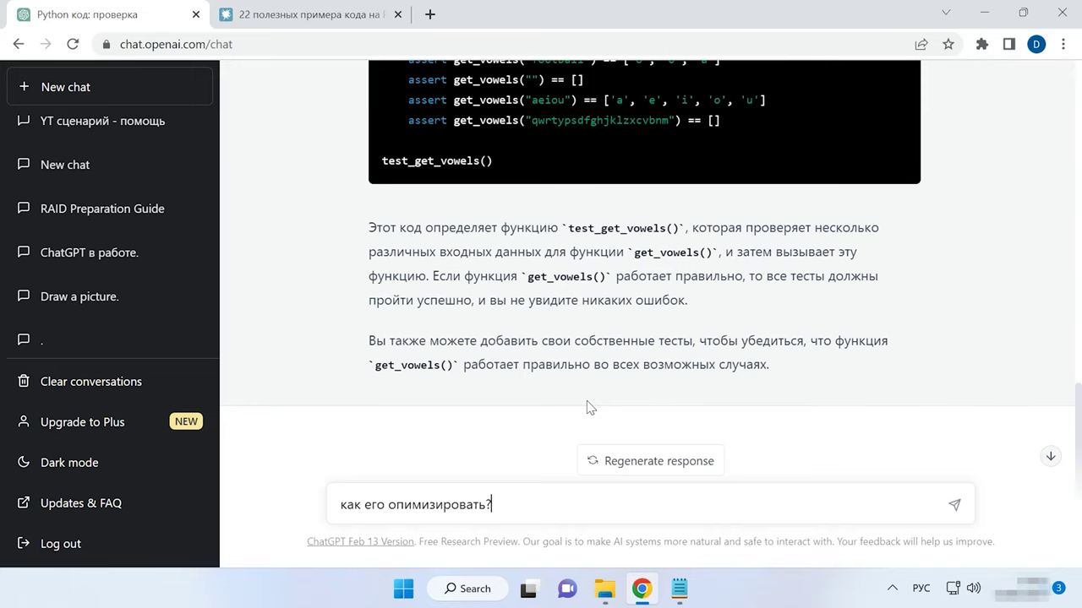
key("Return")
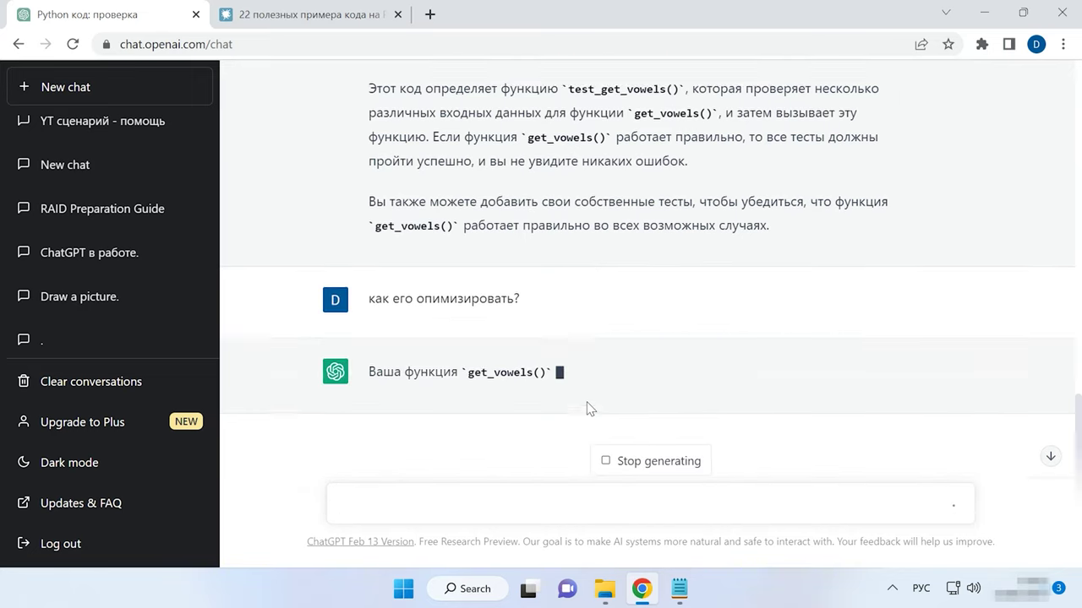